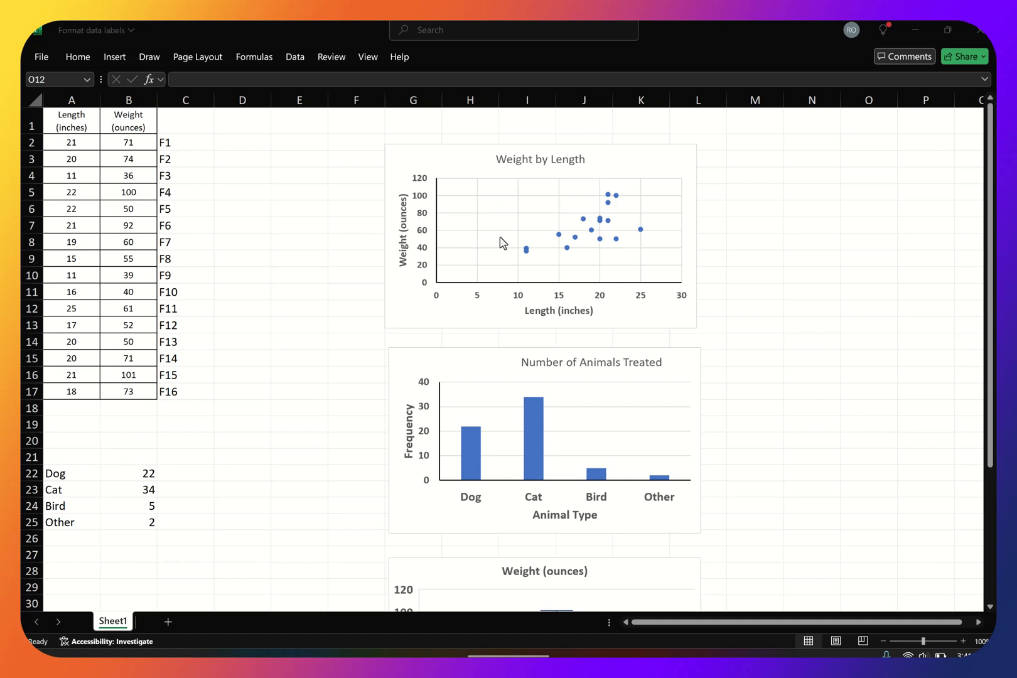
Add data labels to the points of the Weight by Length scatter chart.
{"action": "left_click", "coordinate": [644, 232]}
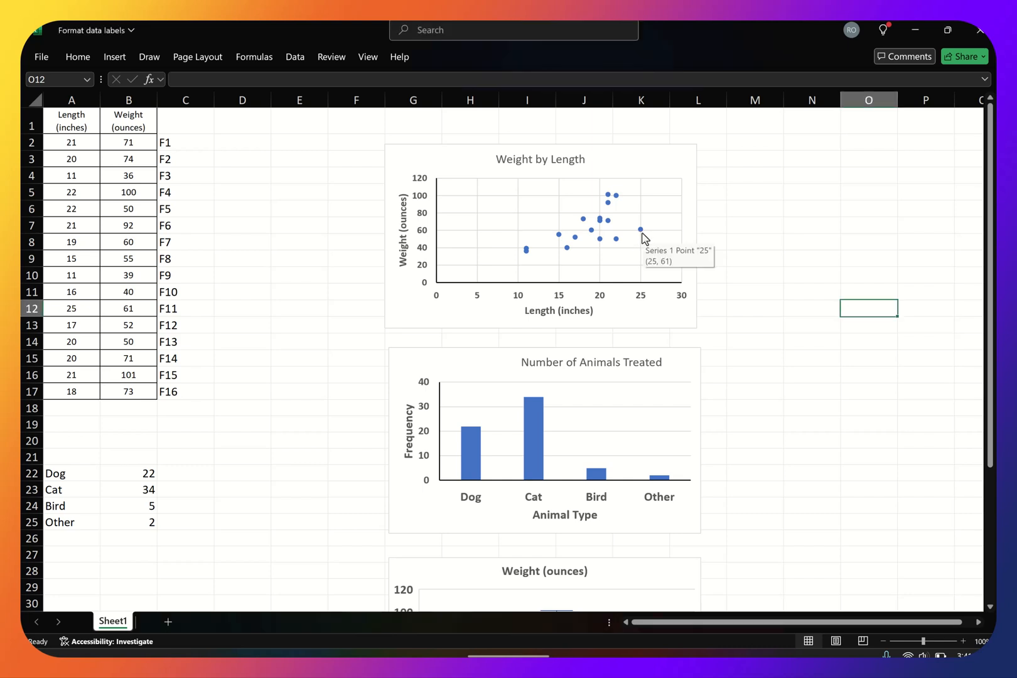
{"action": "right_click", "coordinate": [643, 233]}
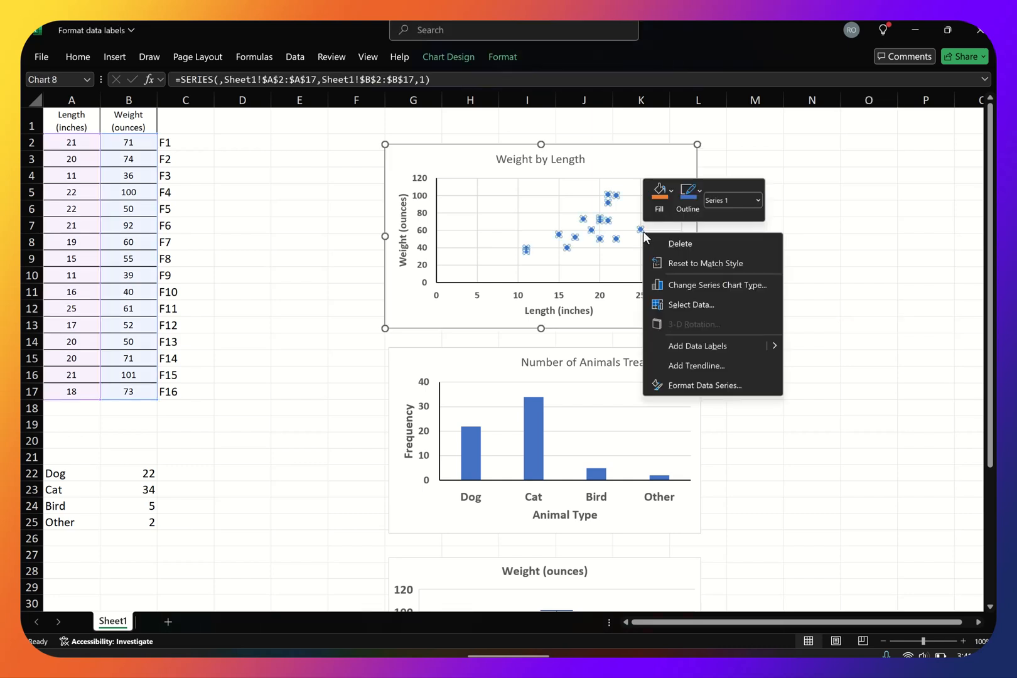
{"action": "left_click", "coordinate": [700, 348]}
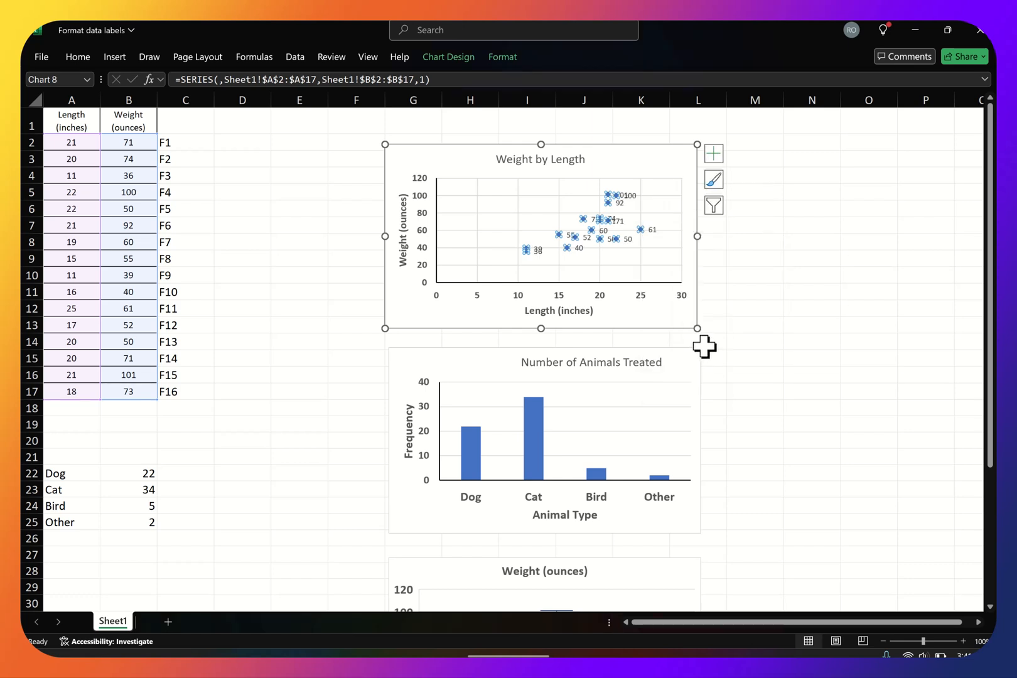
Include values from cells C2:C17 in the scatter chart's data labels, and close the label formatting options.
{"action": "left_click", "coordinate": [656, 231]}
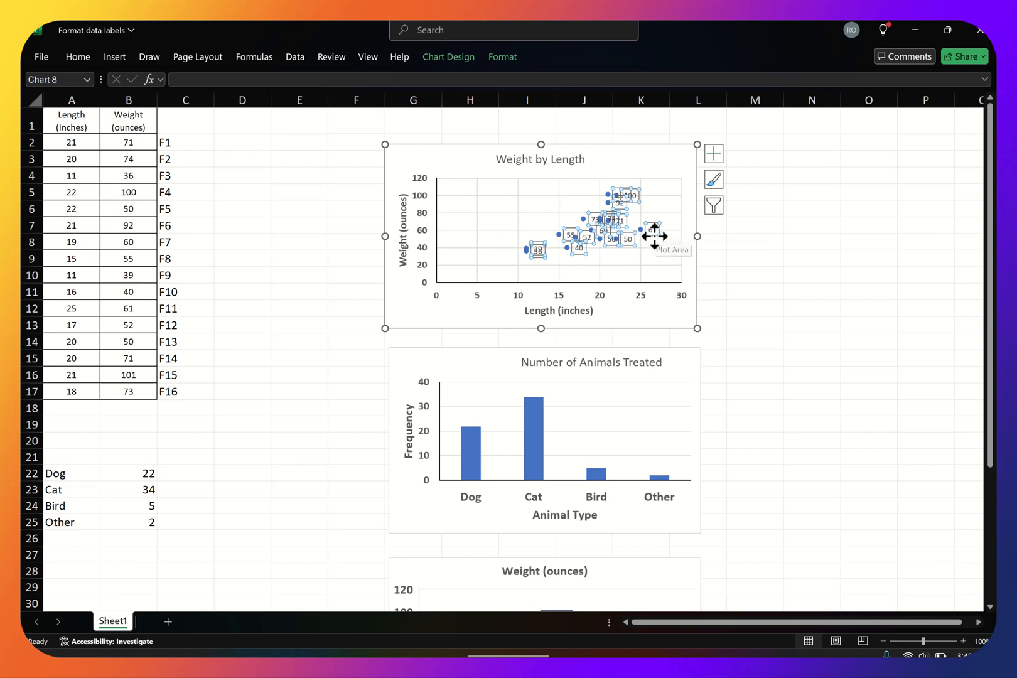
{"action": "right_click", "coordinate": [655, 236]}
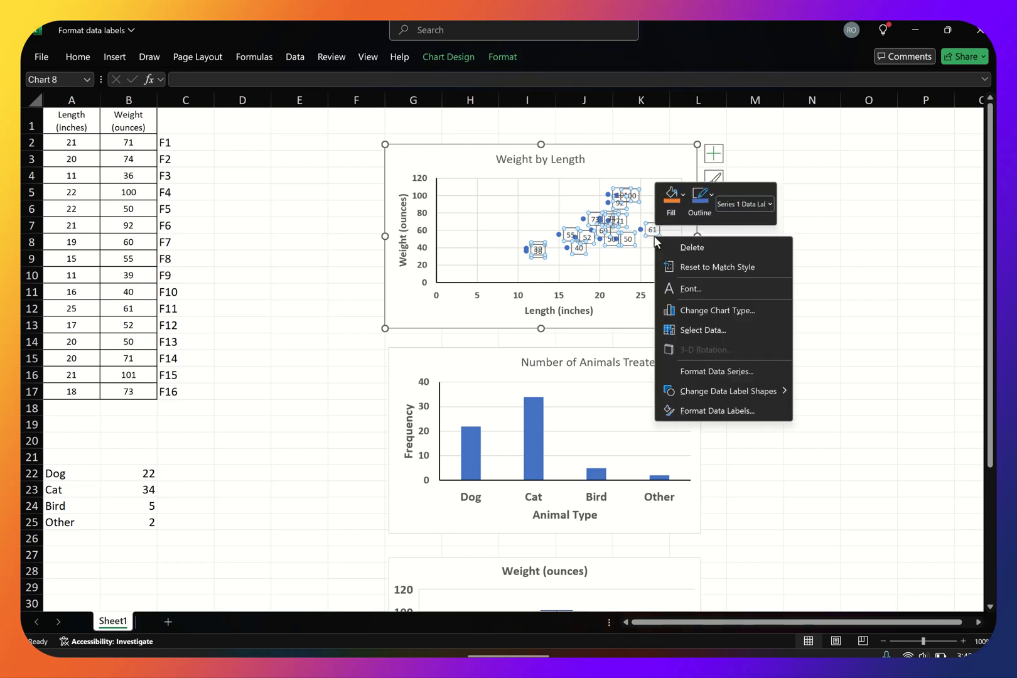
{"action": "left_click", "coordinate": [708, 411]}
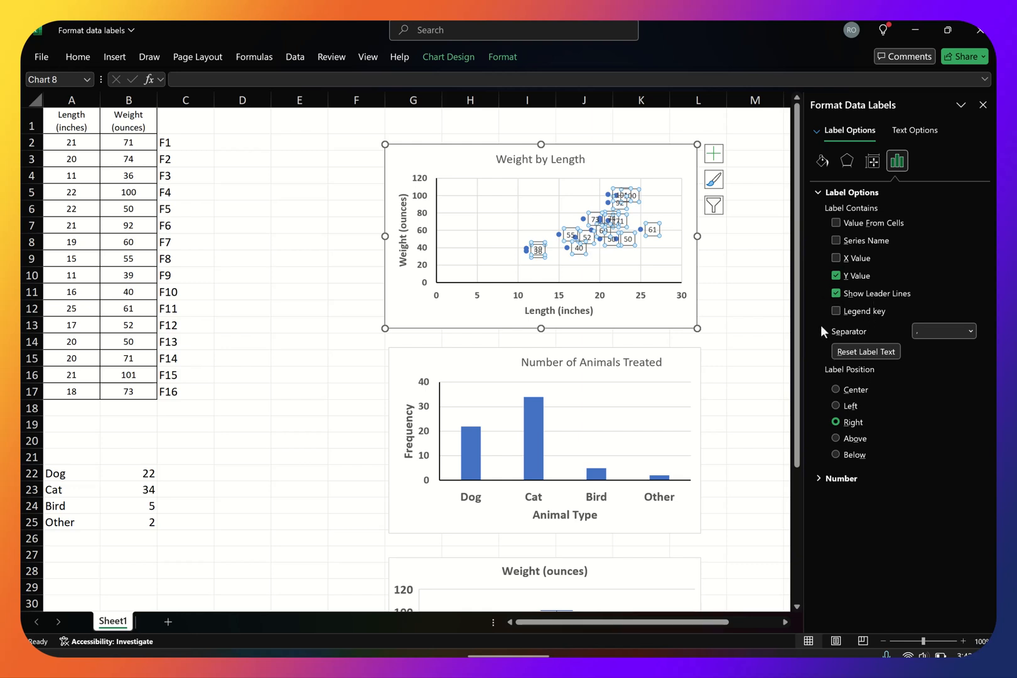
{"action": "left_click", "coordinate": [835, 223]}
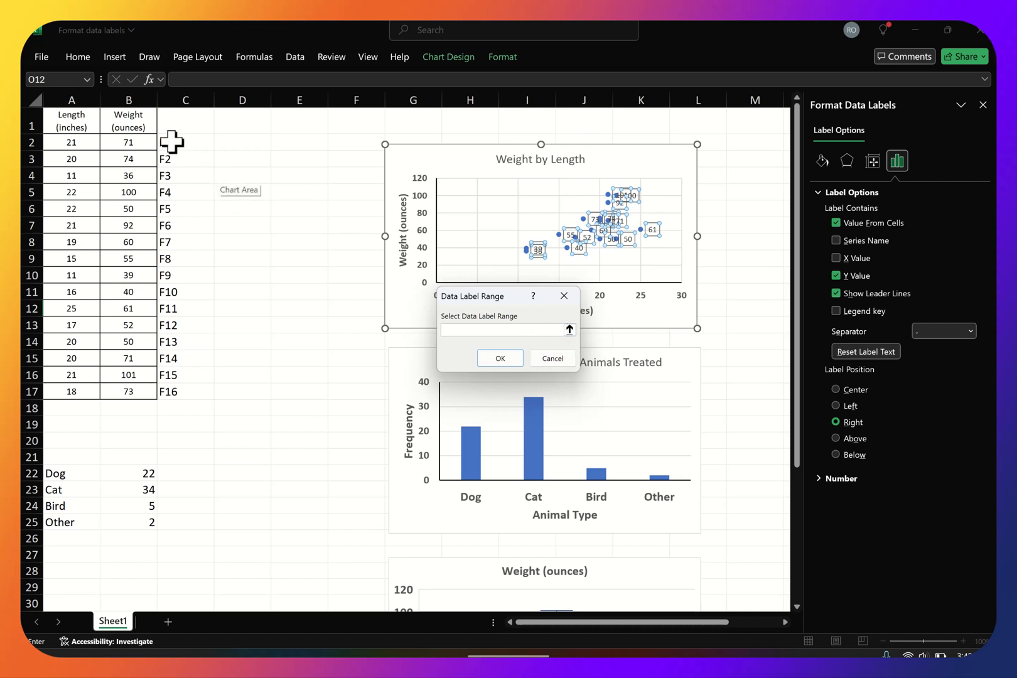
{"action": "left_click_drag", "start_coordinate": [171, 142], "coordinate": [162, 375]}
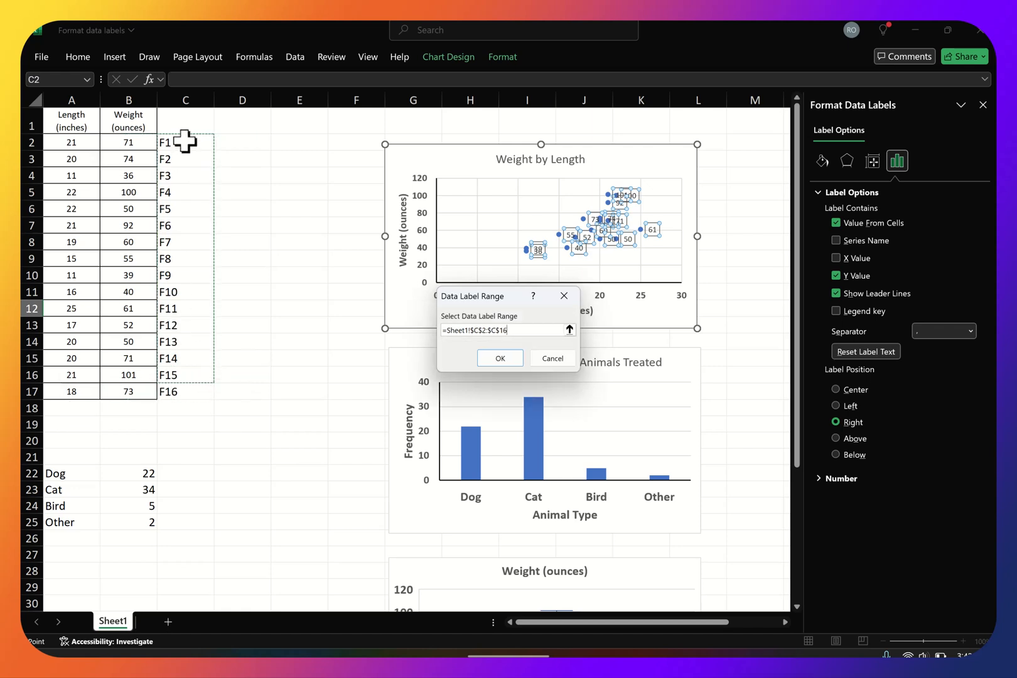
{"action": "left_click_drag", "start_coordinate": [185, 141], "coordinate": [170, 397]}
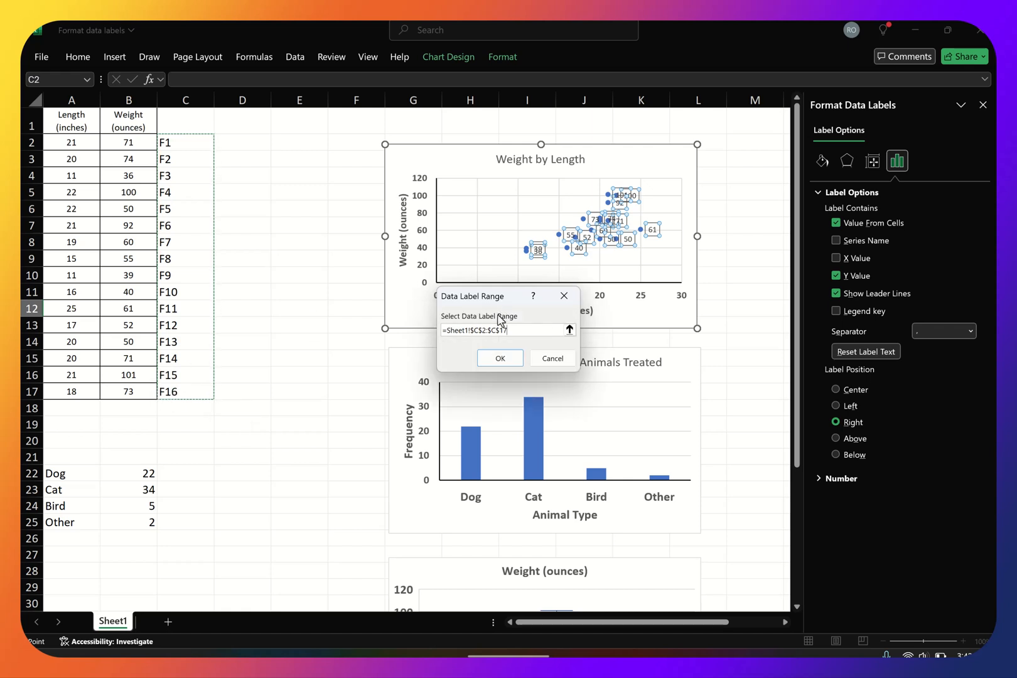
{"action": "left_click", "coordinate": [501, 358]}
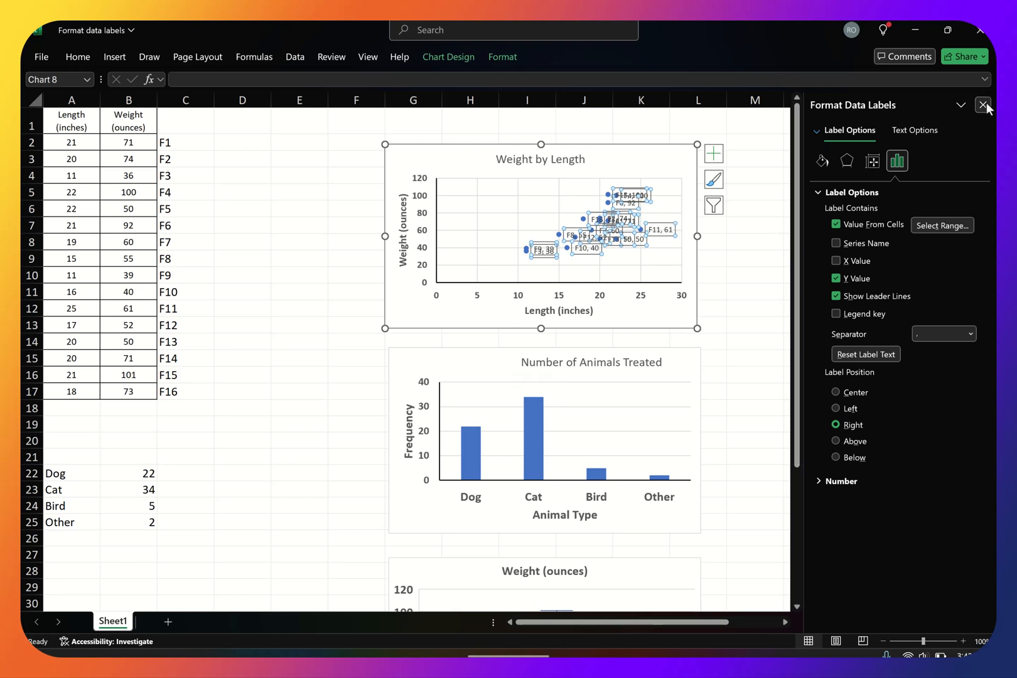
{"action": "left_click", "coordinate": [983, 105]}
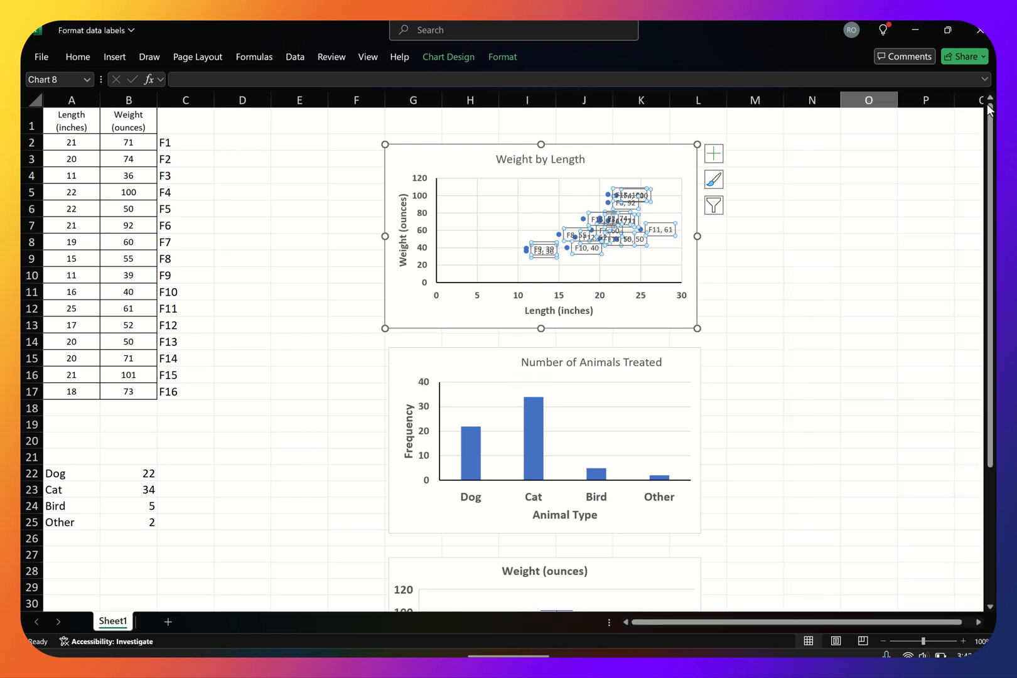
Remove the Y Value from the scatter chart's data labels, keeping only the values from cells.
{"action": "right_click", "coordinate": [661, 240]}
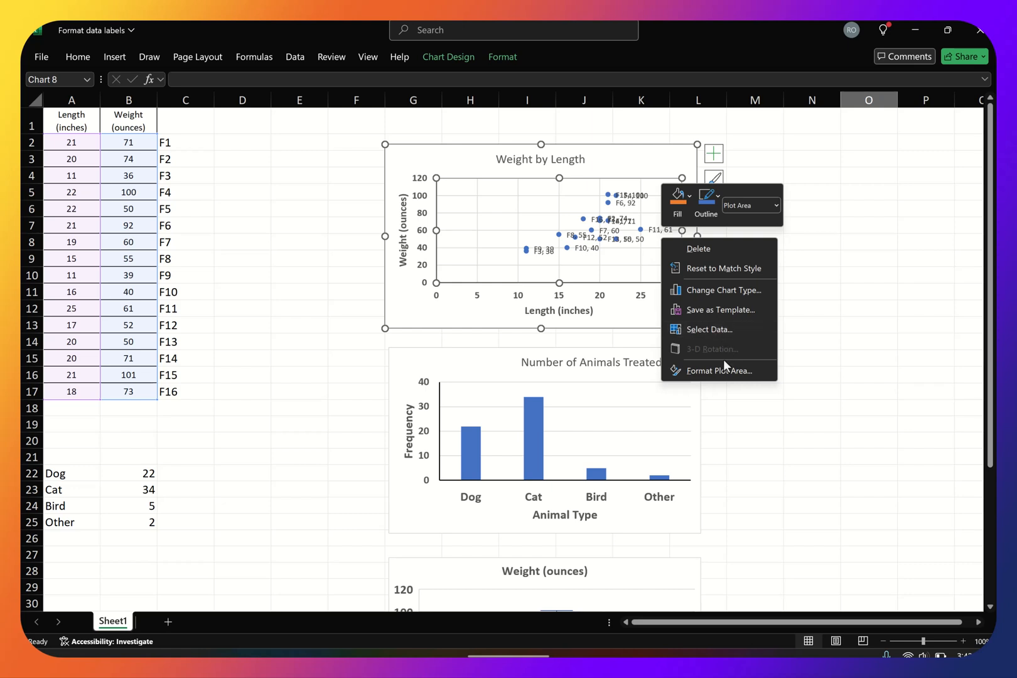
{"action": "key", "text": "Escape"}
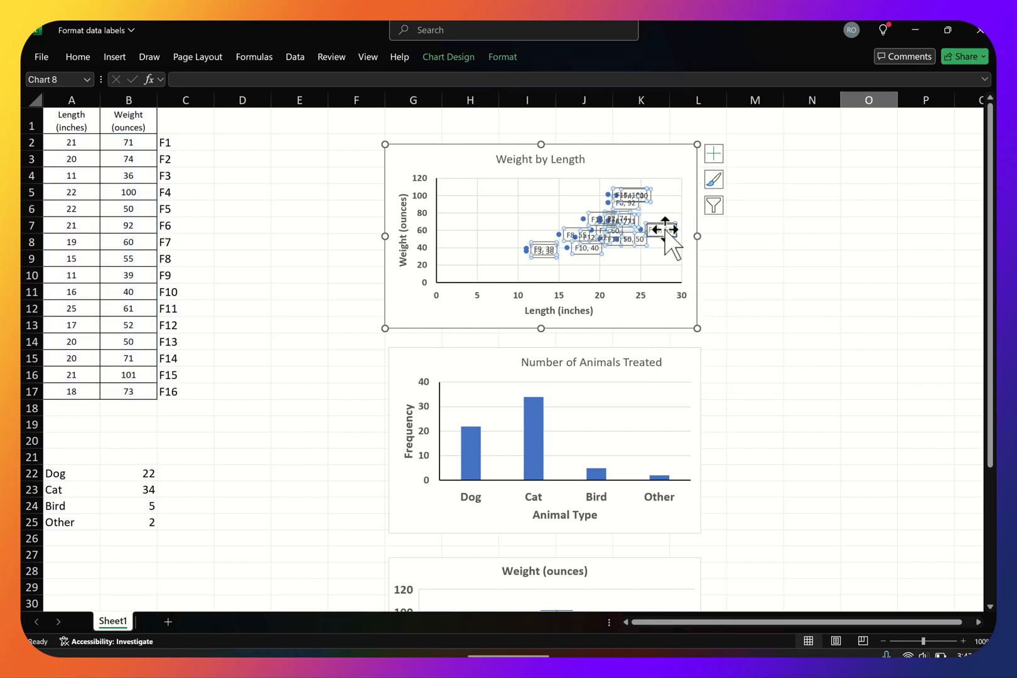
{"action": "left_click", "coordinate": [664, 230]}
{"action": "right_click", "coordinate": [663, 235]}
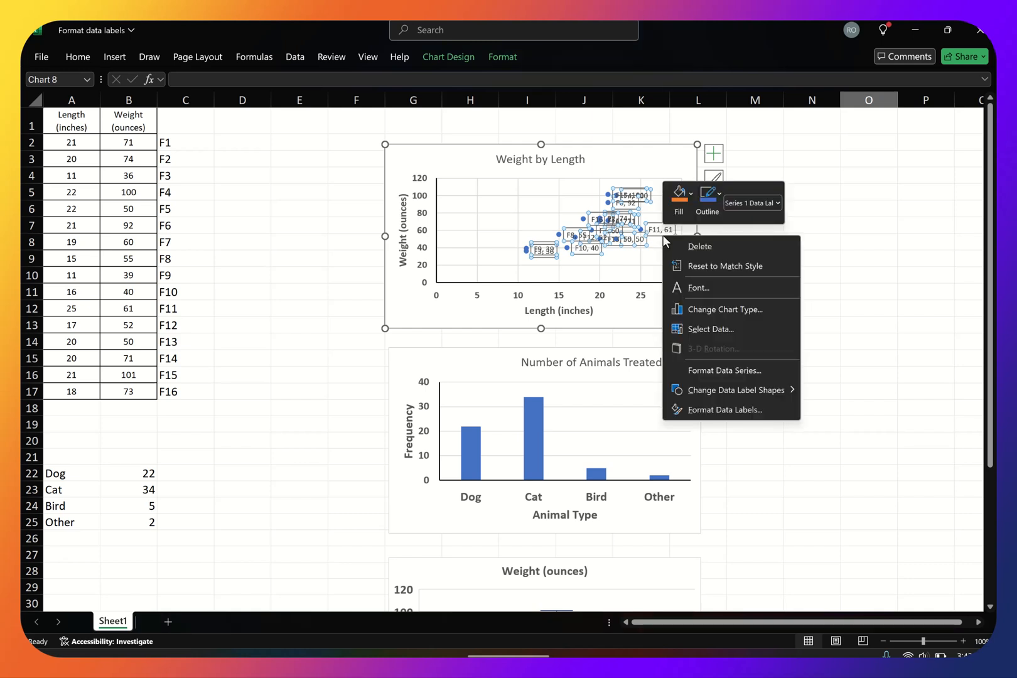
{"action": "left_click", "coordinate": [729, 410]}
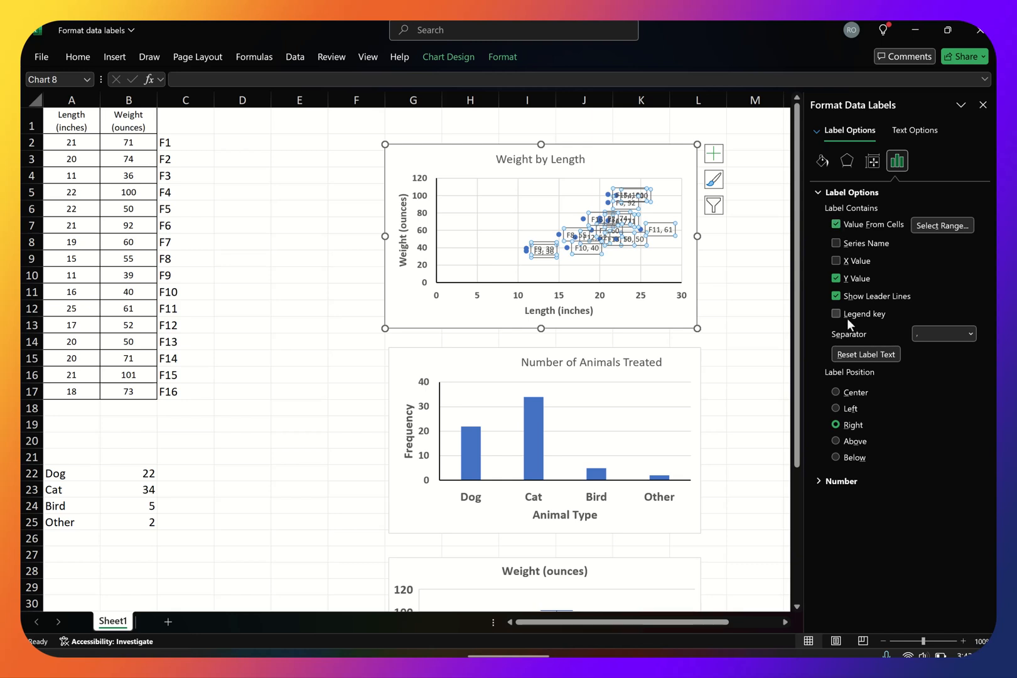
{"action": "left_click", "coordinate": [835, 278]}
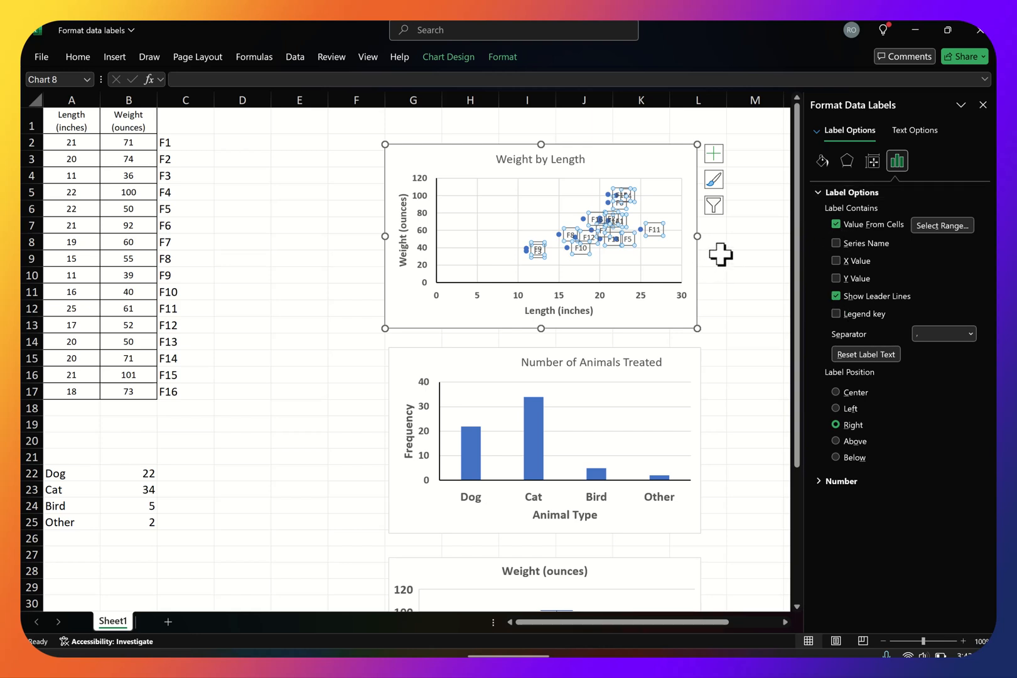
{"action": "key", "text": "Escape"}
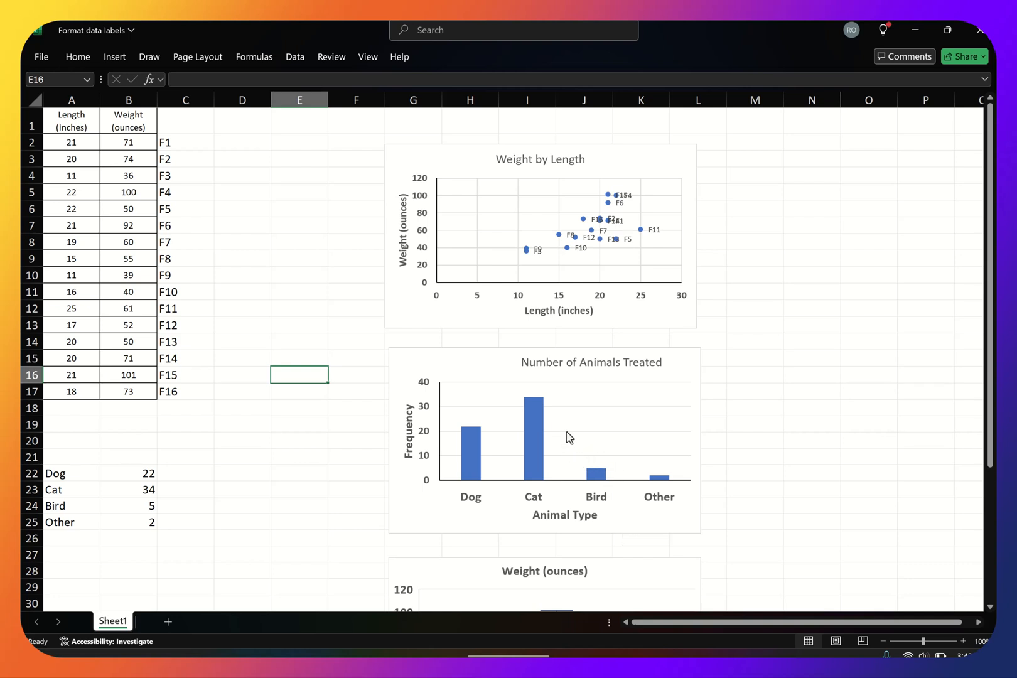
Add data labels to the bars of the Number of Animals Treated chart.
{"action": "left_click", "coordinate": [532, 424]}
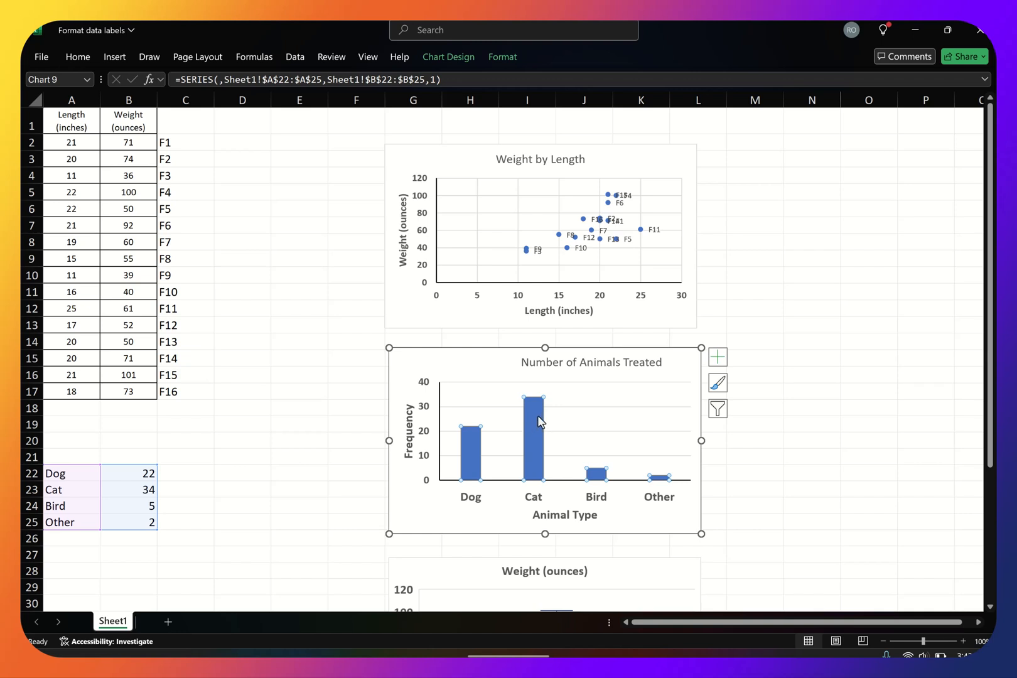
{"action": "right_click", "coordinate": [545, 416]}
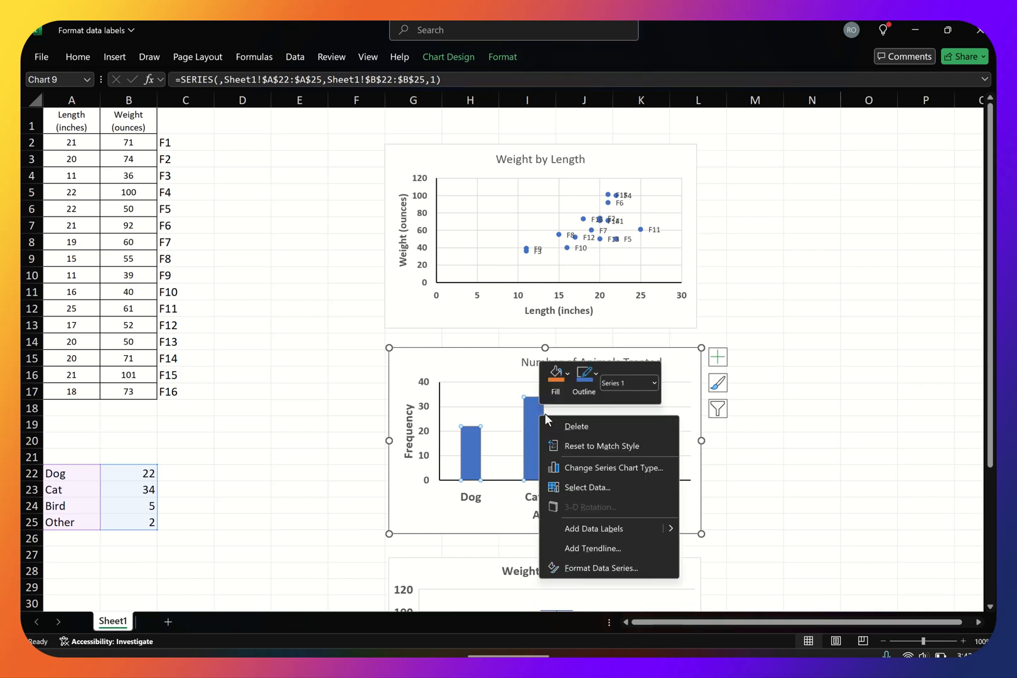
{"action": "left_click", "coordinate": [616, 529]}
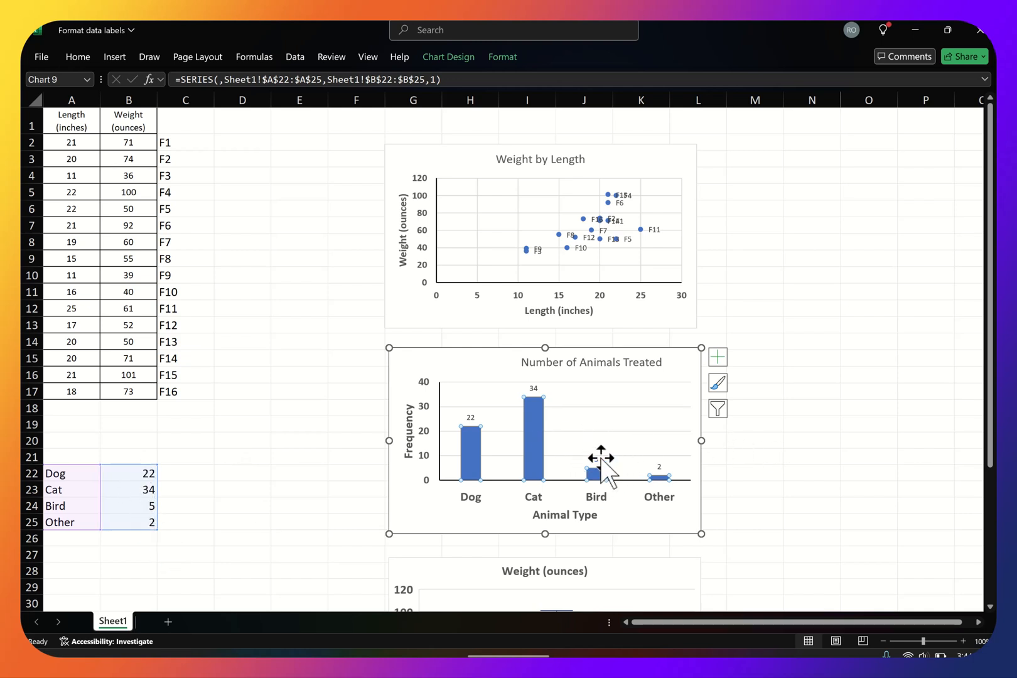
Try the Center, Inside End and Inside Base positions for the bar chart's data labels before restoring Outside End.
{"action": "left_click", "coordinate": [596, 460]}
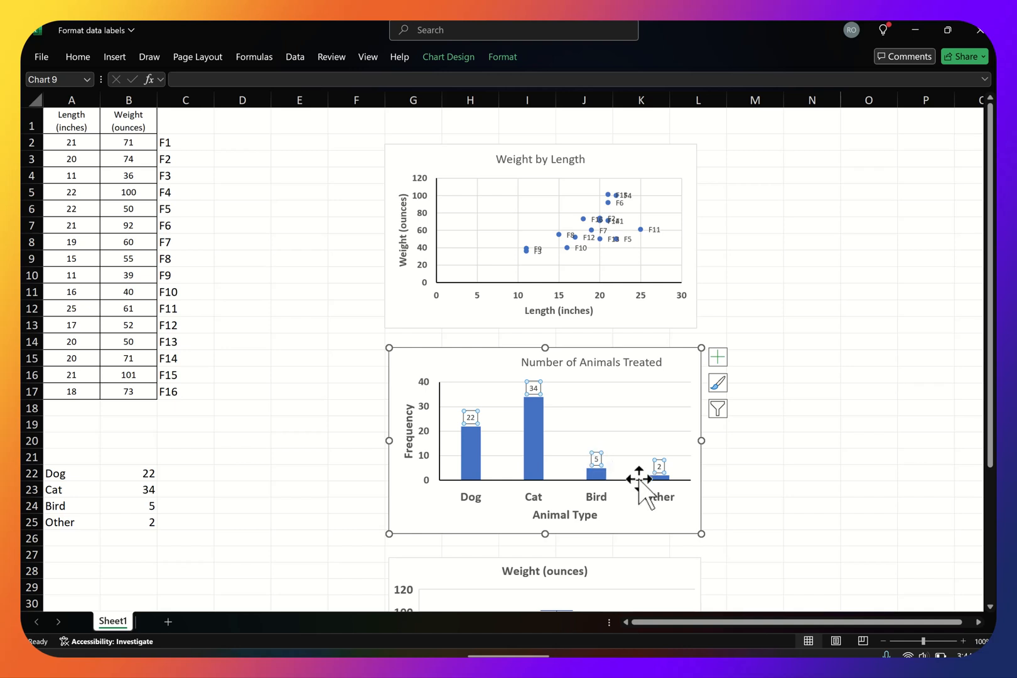
{"action": "right_click", "coordinate": [597, 456]}
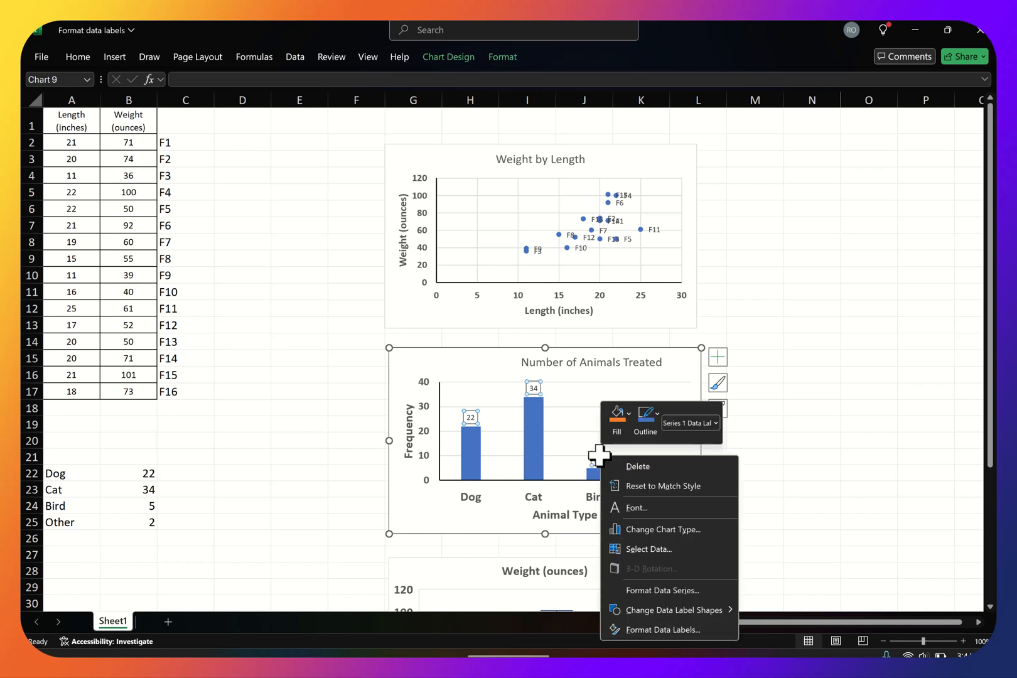
{"action": "left_click", "coordinate": [662, 629]}
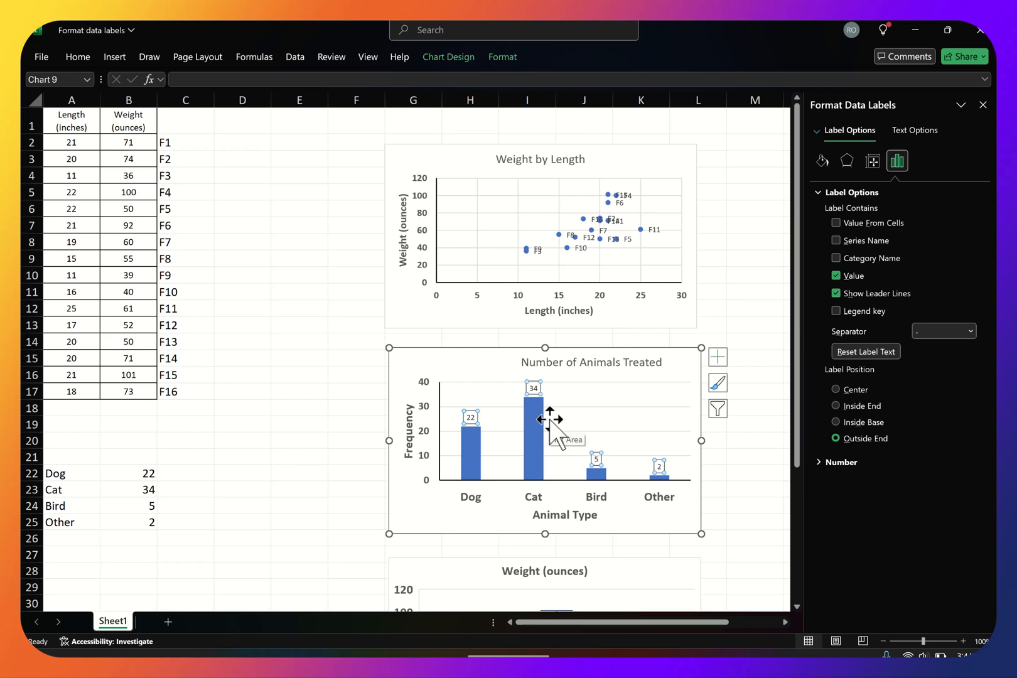
{"action": "left_click", "coordinate": [837, 390]}
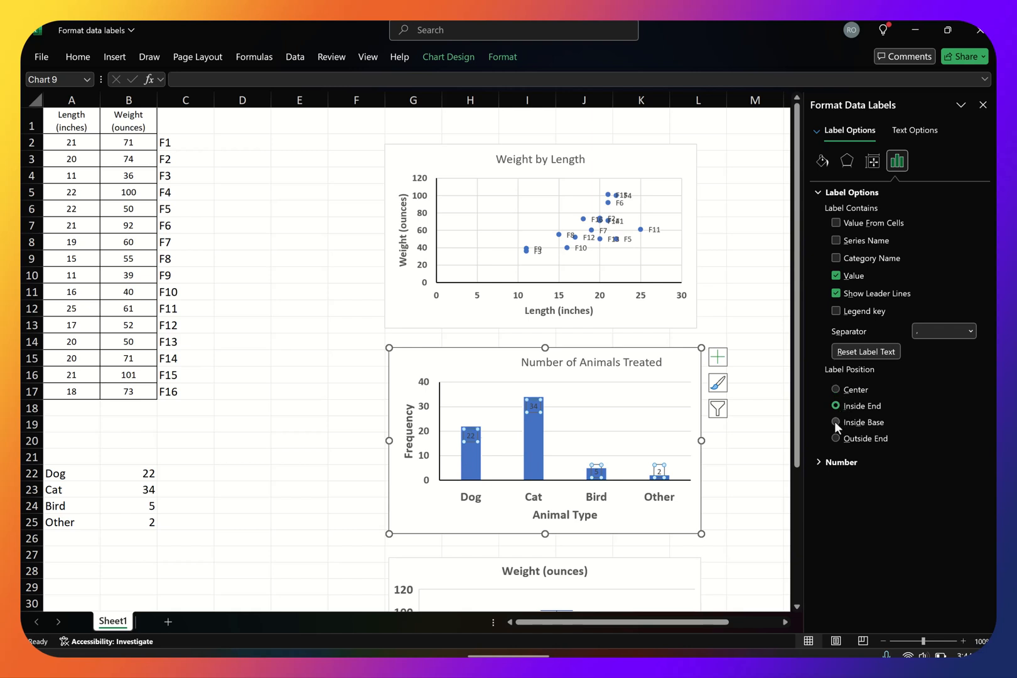
{"action": "left_click", "coordinate": [835, 422]}
{"action": "left_click", "coordinate": [836, 440]}
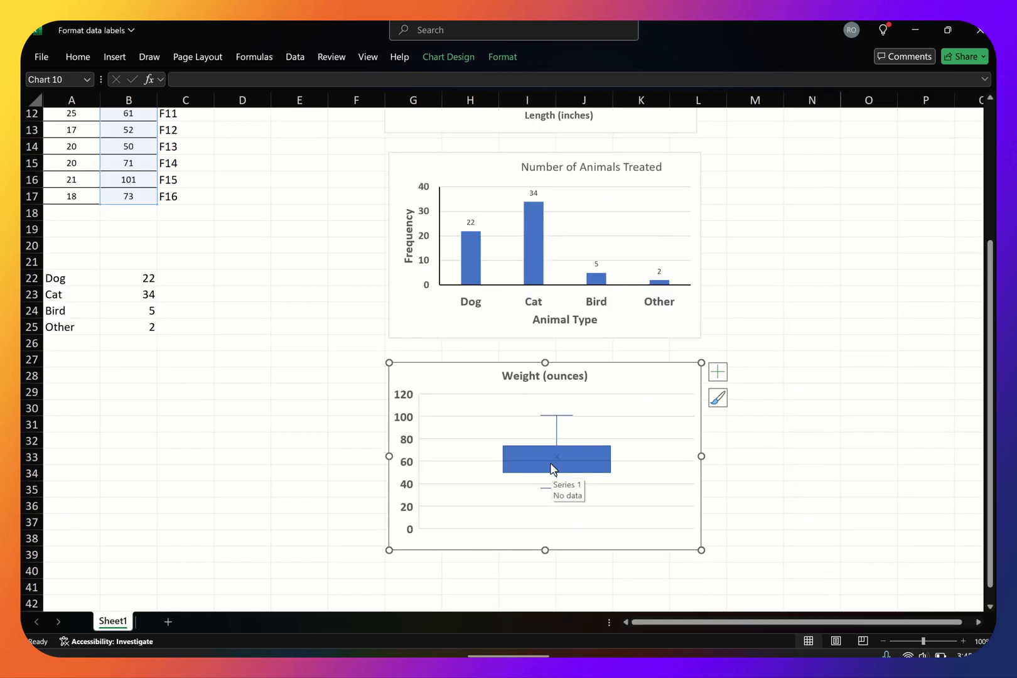
Add data labels to the box plot in the Weight (ounces) chart.
{"action": "scroll", "coordinate": [254, 463], "scroll_direction": "up", "scroll_amount": 4}
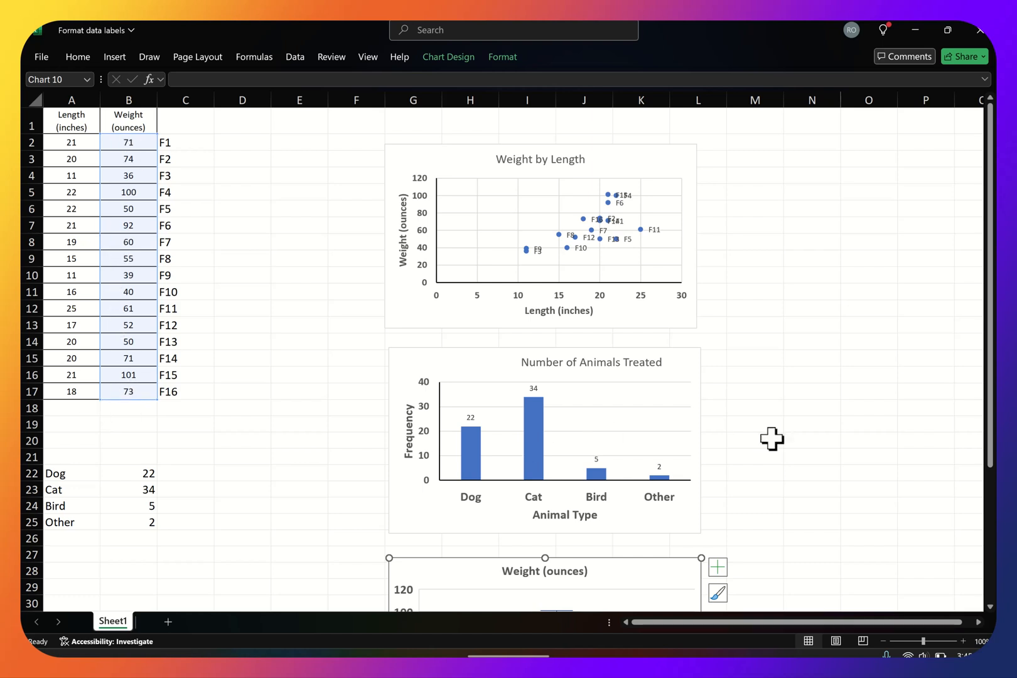
{"action": "scroll", "coordinate": [772, 438], "scroll_direction": "down", "scroll_amount": 3}
{"action": "right_click", "coordinate": [584, 510]}
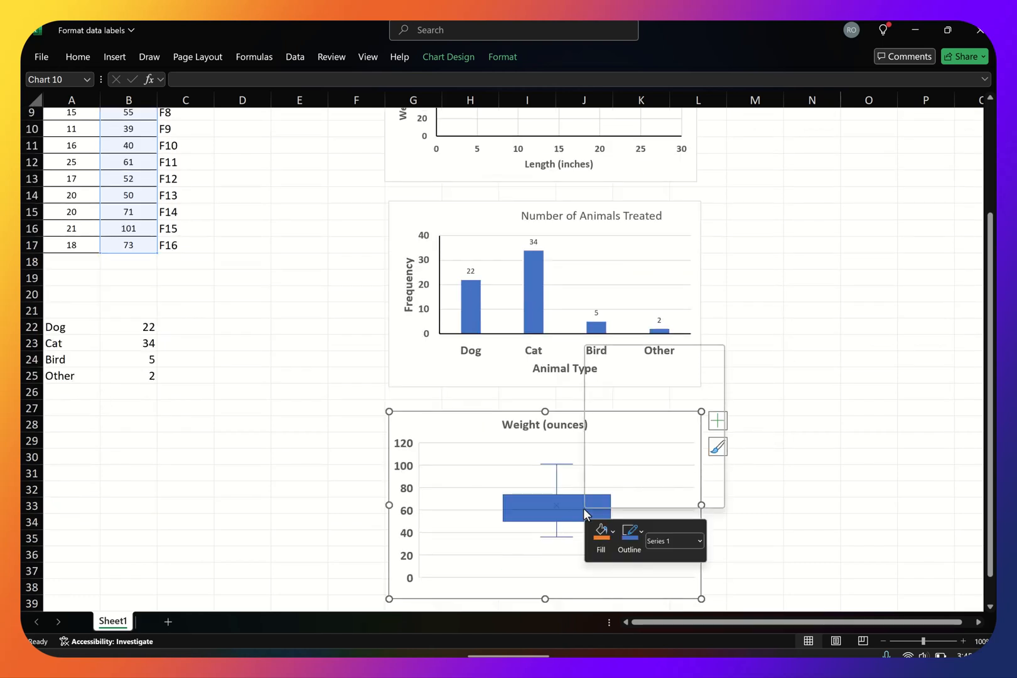
{"action": "left_click", "coordinate": [669, 461]}
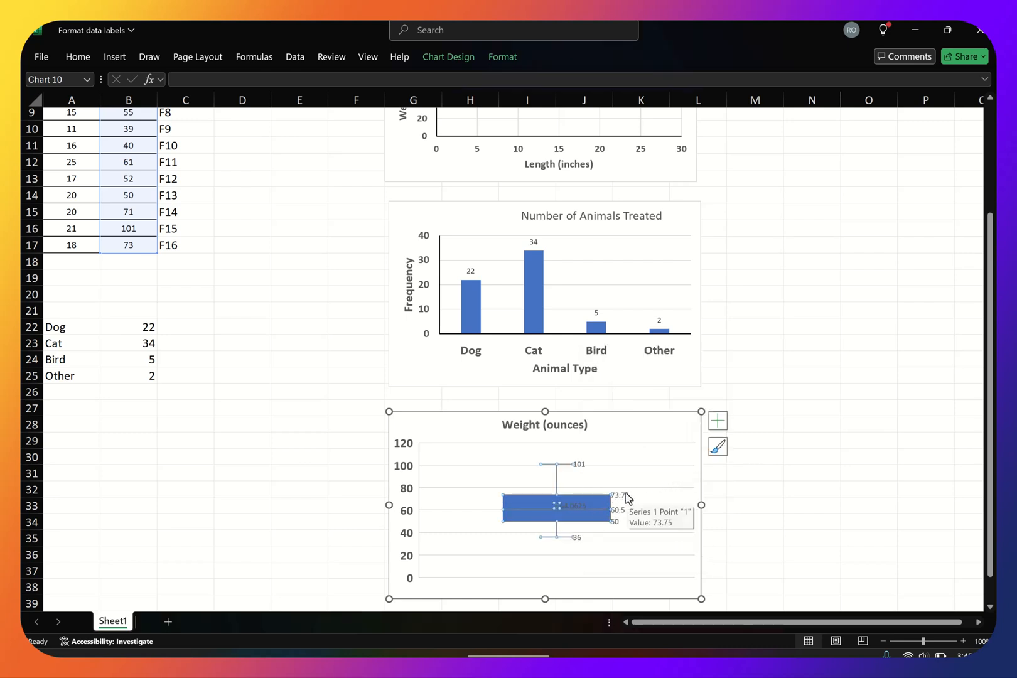
Open the formatting options for the box plot's data labels.
{"action": "left_click", "coordinate": [581, 465]}
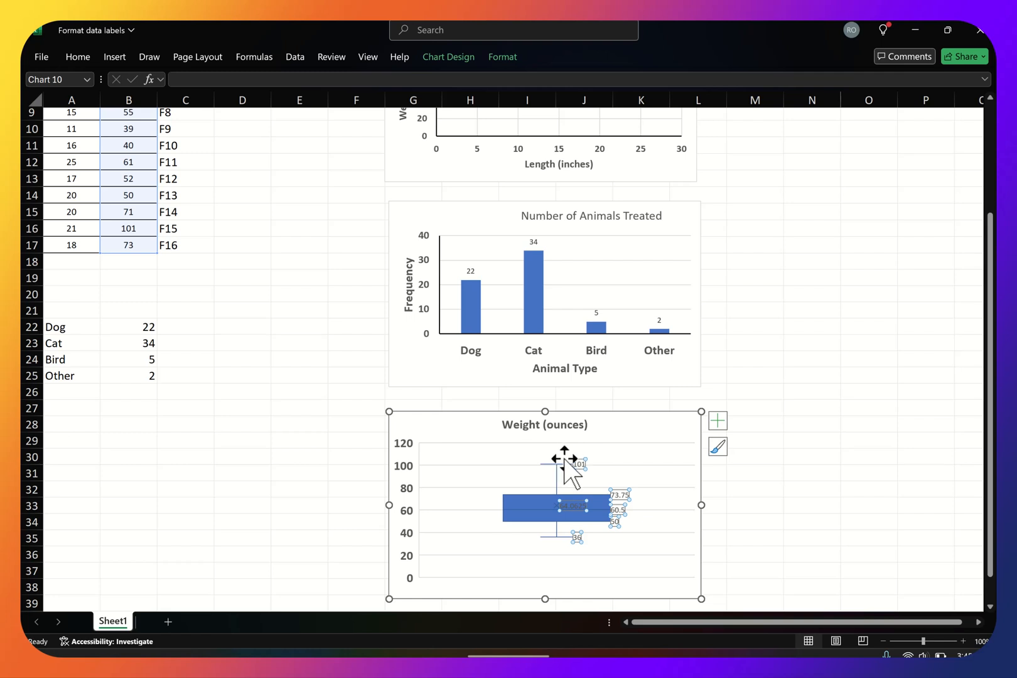
{"action": "right_click", "coordinate": [584, 467]}
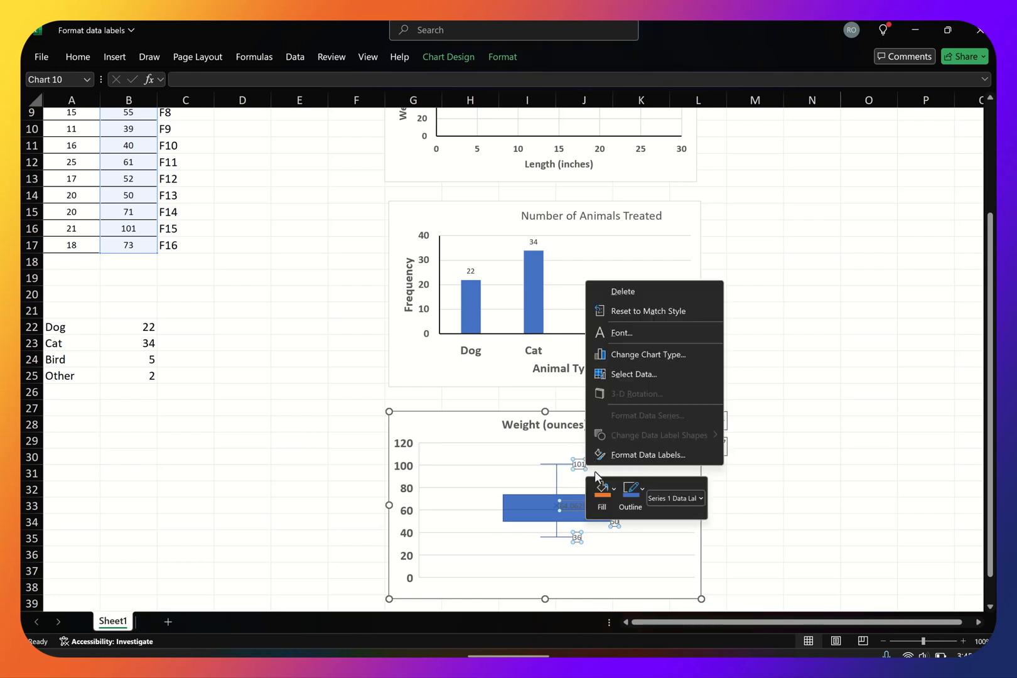
{"action": "left_click", "coordinate": [647, 455]}
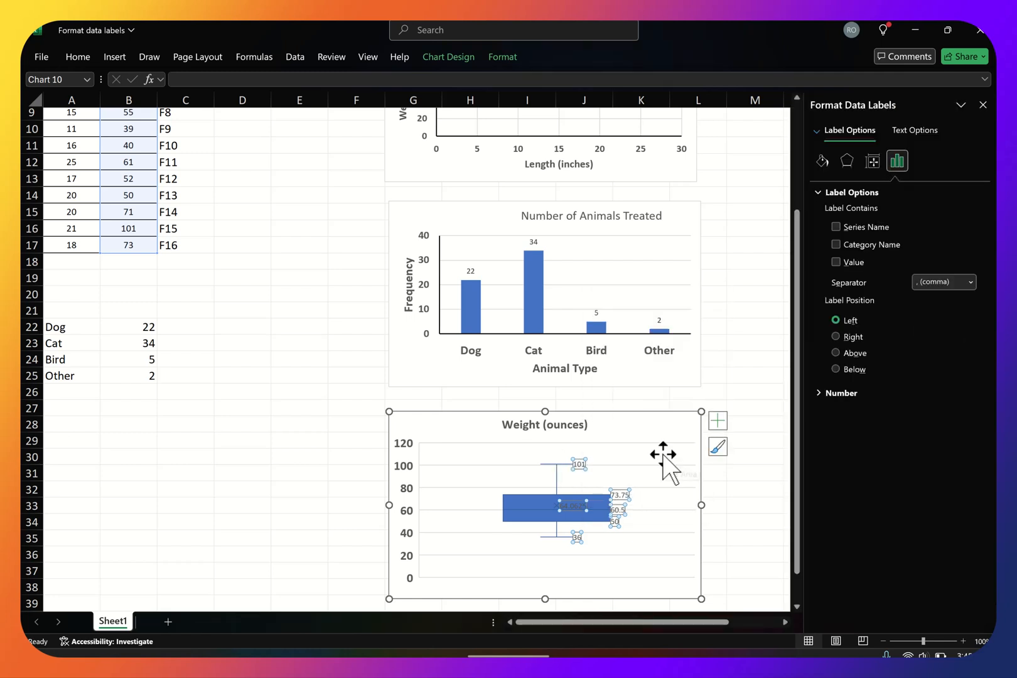